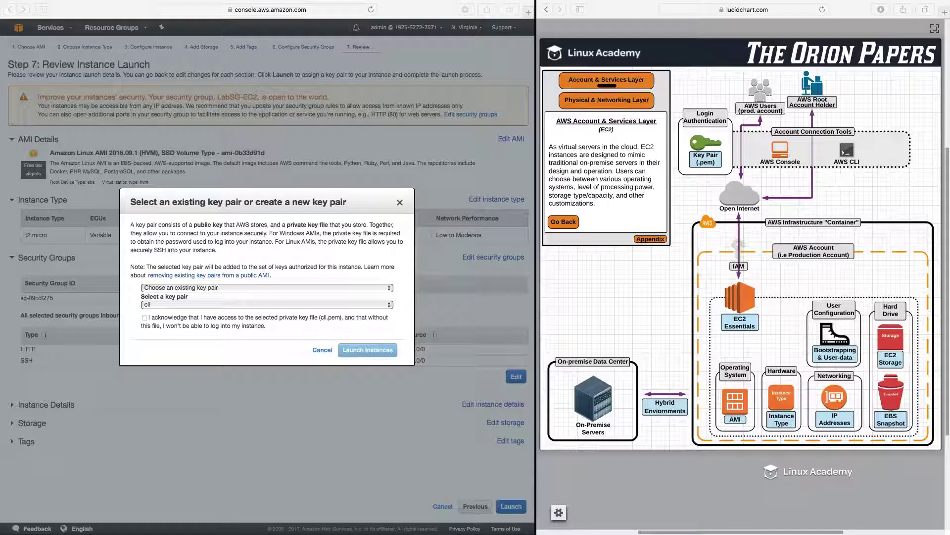
Open the Key Pair notes in the EC2 diagram and examine the launch dialog's options for existing and new key pairs
{"action": "left_click", "coordinate": [707, 161]}
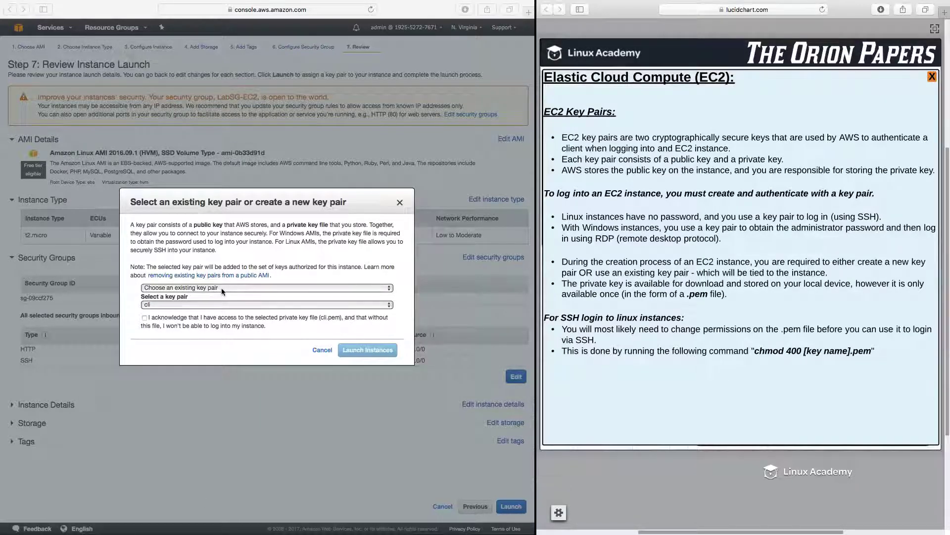
{"action": "left_click", "coordinate": [220, 304]}
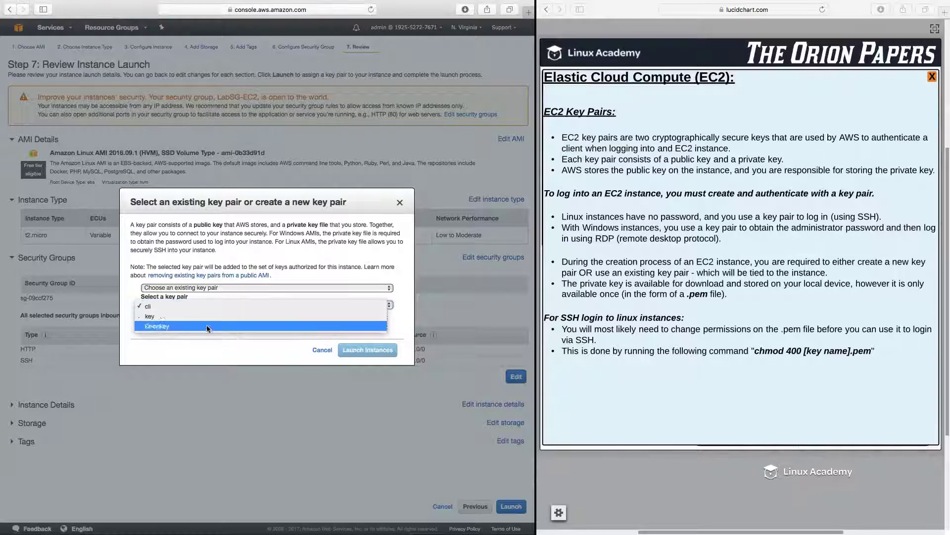
{"action": "left_click", "coordinate": [208, 312]}
{"action": "left_click", "coordinate": [225, 287]}
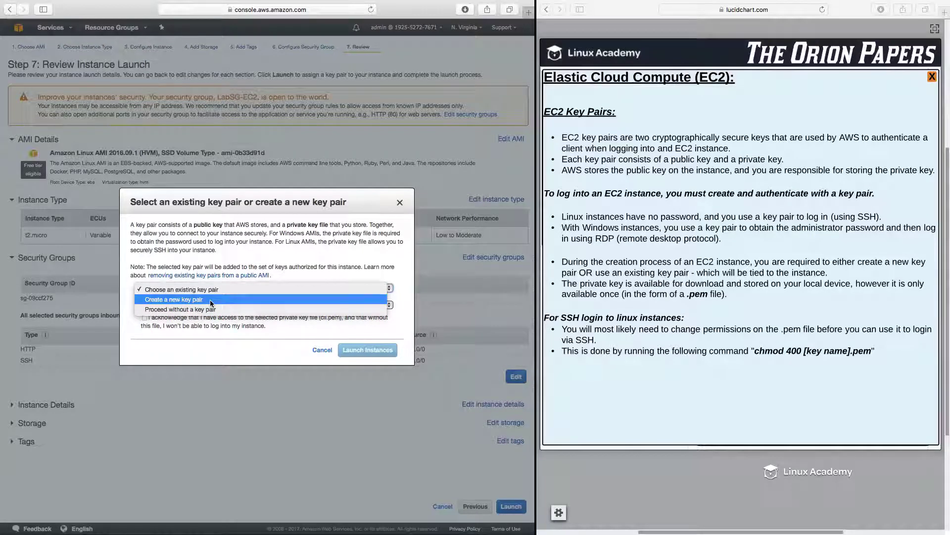
{"action": "left_click", "coordinate": [210, 301]}
{"action": "left_click", "coordinate": [222, 291]}
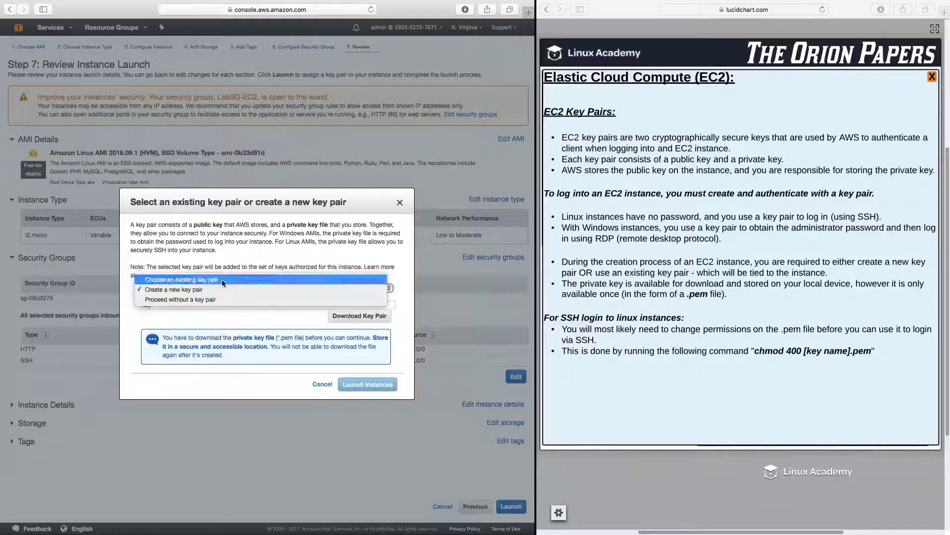
{"action": "left_click", "coordinate": [221, 279]}
{"action": "left_click", "coordinate": [209, 304]}
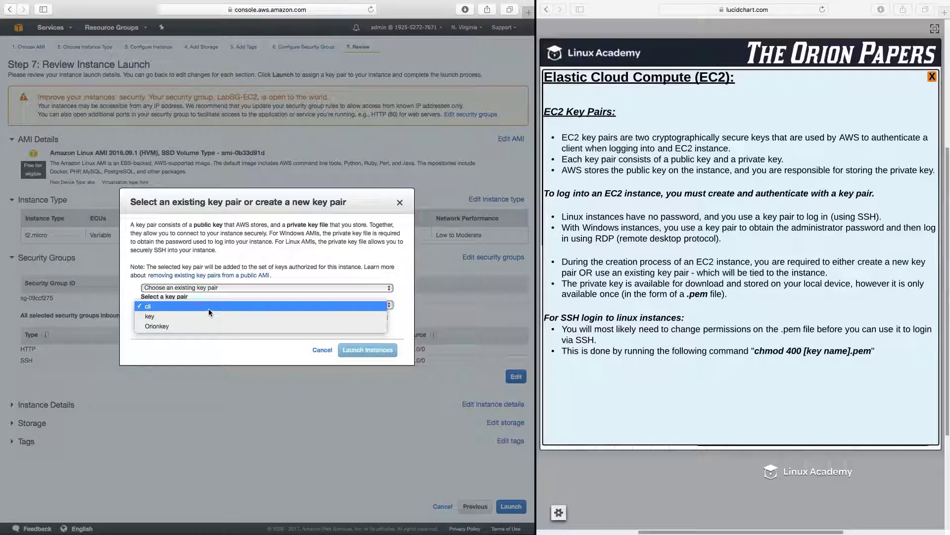
{"action": "left_click", "coordinate": [208, 306]}
Create a new key pair named keypair1 for the instance and download its private key file
{"action": "left_click", "coordinate": [242, 287]}
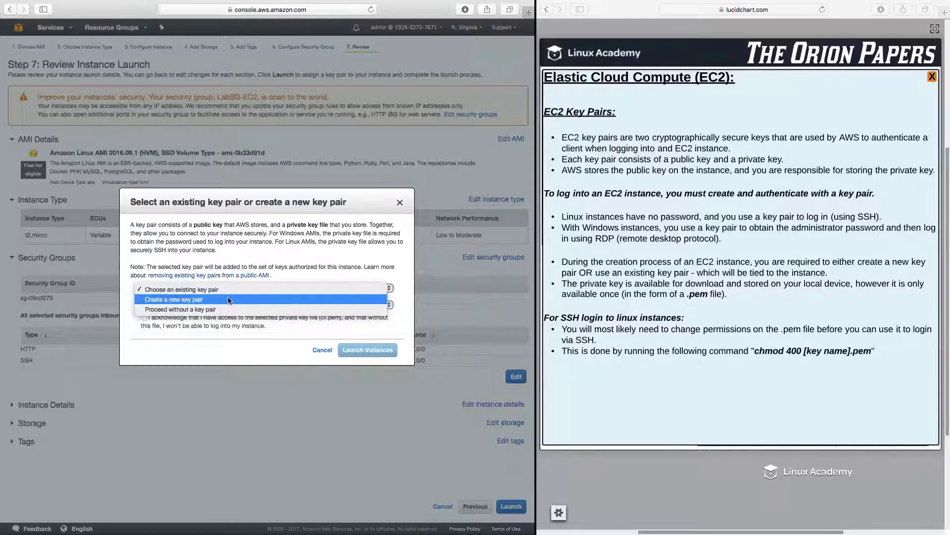
{"action": "left_click", "coordinate": [227, 297]}
{"action": "type", "text": "key"}
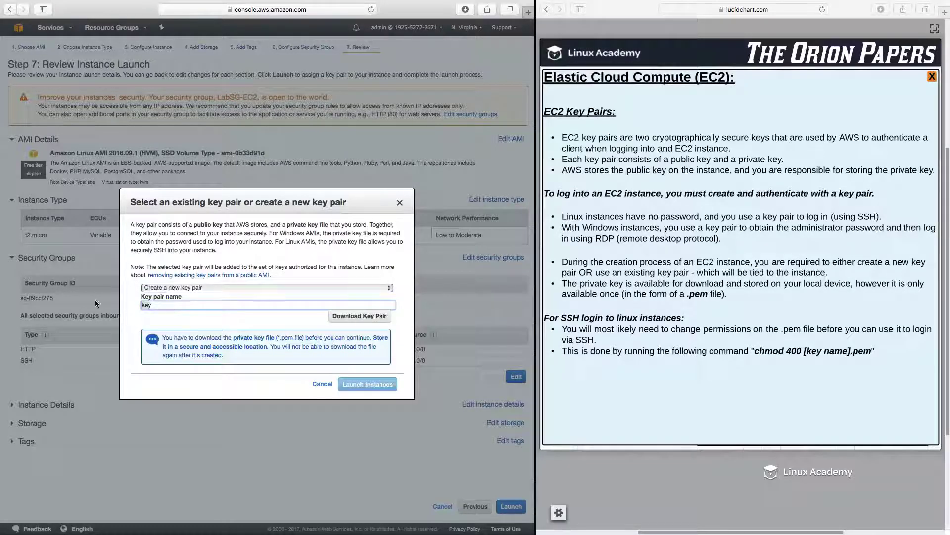
{"action": "key", "text": "BackSpace"}
{"action": "key", "text": "BackSpace"}
{"action": "key", "text": "BackSpace"}
{"action": "type", "text": "keypair1"}
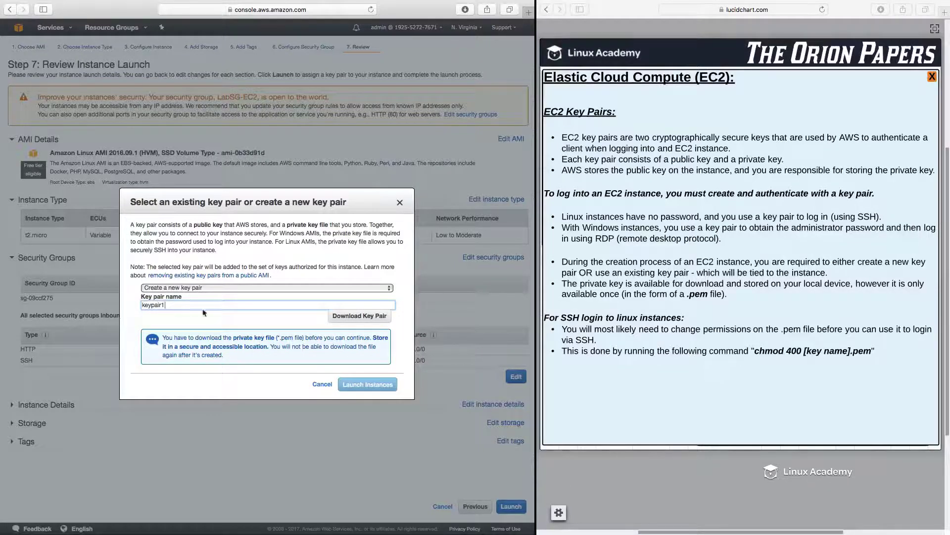
{"action": "left_click", "coordinate": [354, 318]}
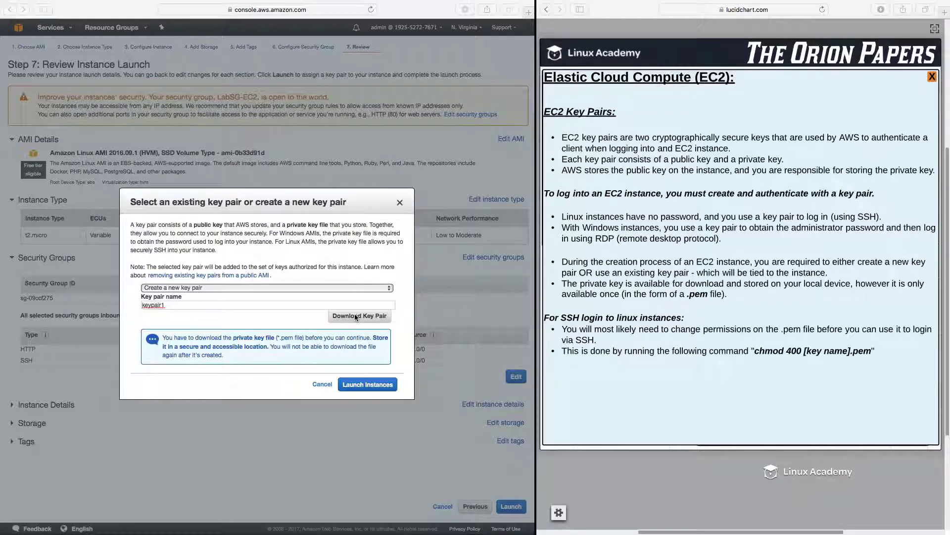
Launch the instance and view the key pair name in its details on the instances page
{"action": "left_click", "coordinate": [363, 387]}
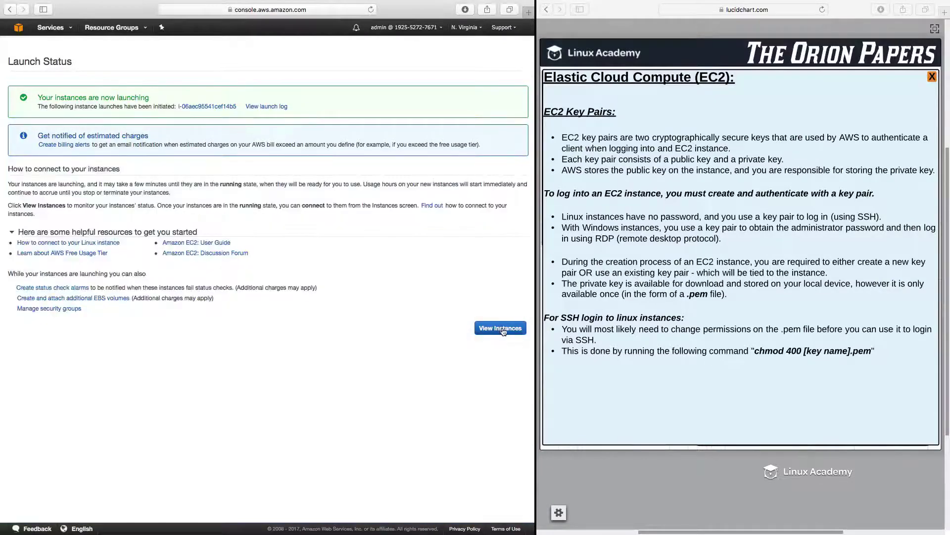
{"action": "left_click", "coordinate": [500, 329]}
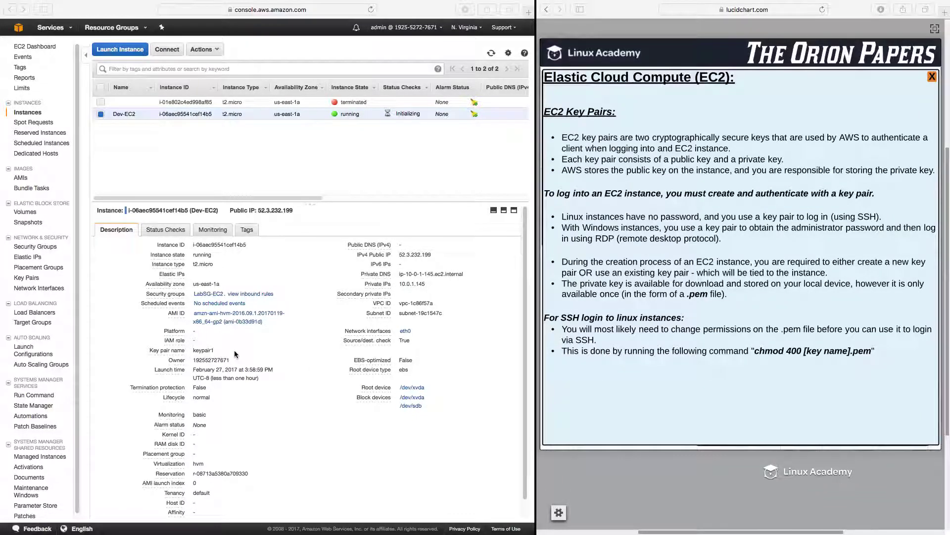
{"action": "left_click", "coordinate": [221, 351]}
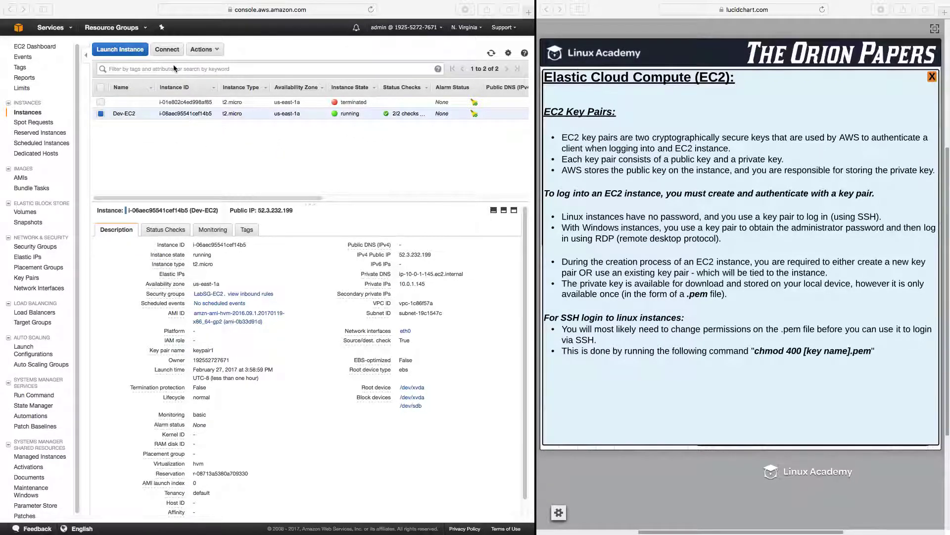
Open the connection instructions for the Dev-EC2 instance and copy the example SSH command for a standalone SSH client
{"action": "left_click", "coordinate": [207, 49]}
{"action": "left_click", "coordinate": [207, 49]}
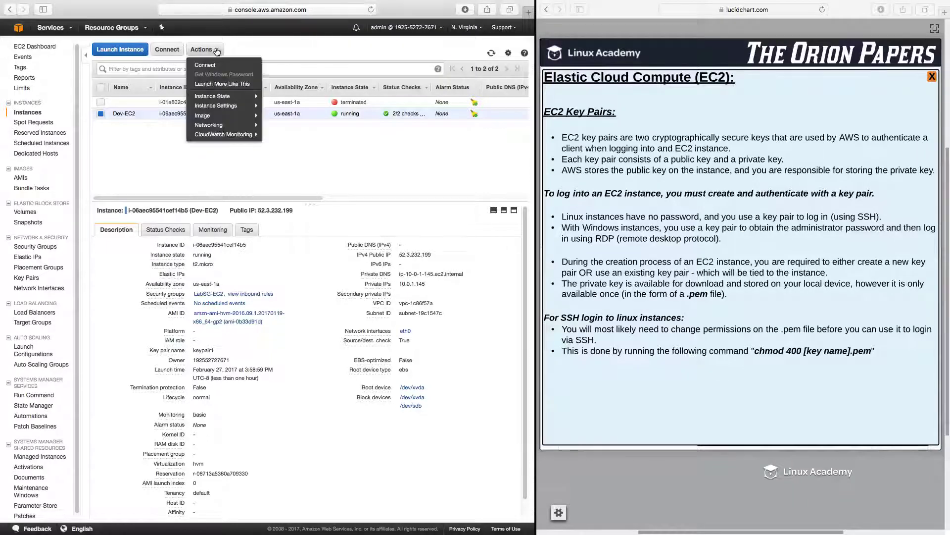
{"action": "left_click", "coordinate": [224, 66]}
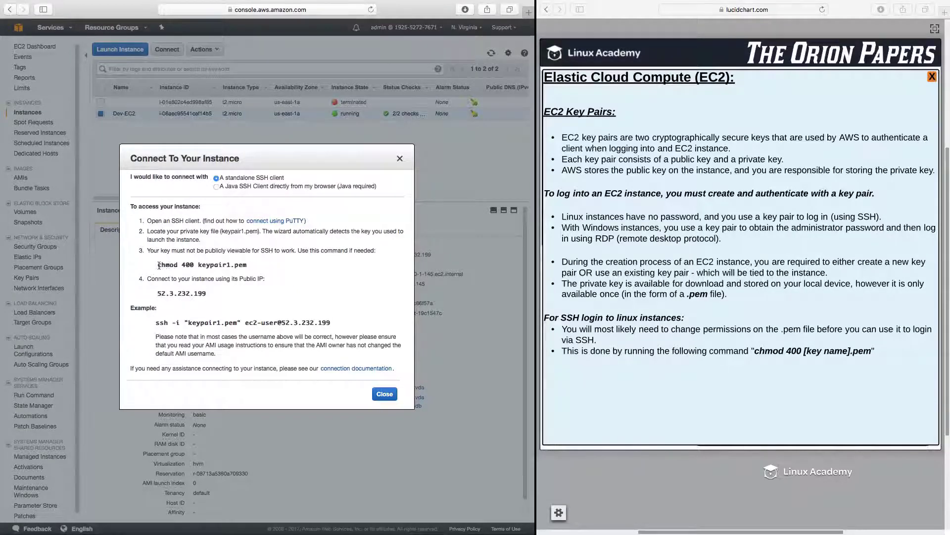
{"action": "left_click_drag", "start_coordinate": [157, 265], "coordinate": [194, 265]}
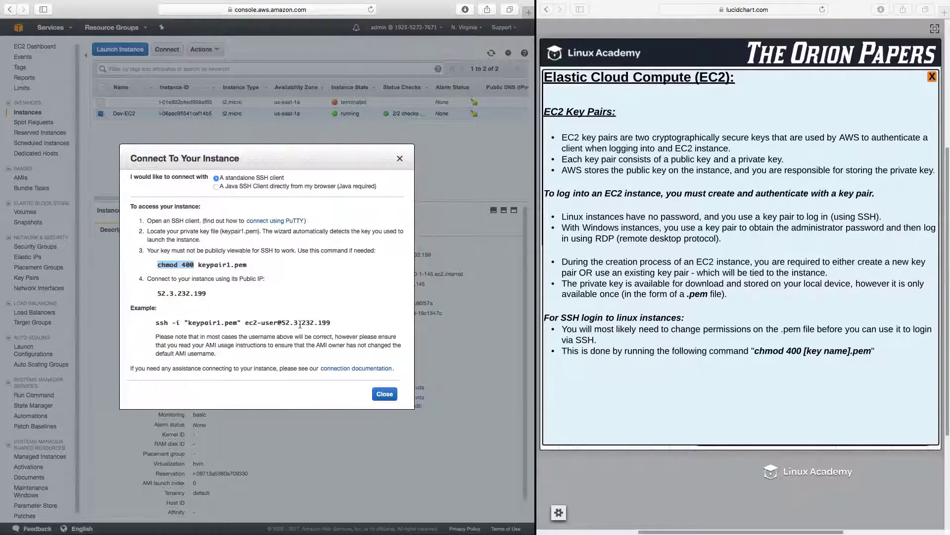
{"action": "left_click_drag", "start_coordinate": [331, 322], "coordinate": [155, 322]}
{"action": "key", "text": "super+c"}
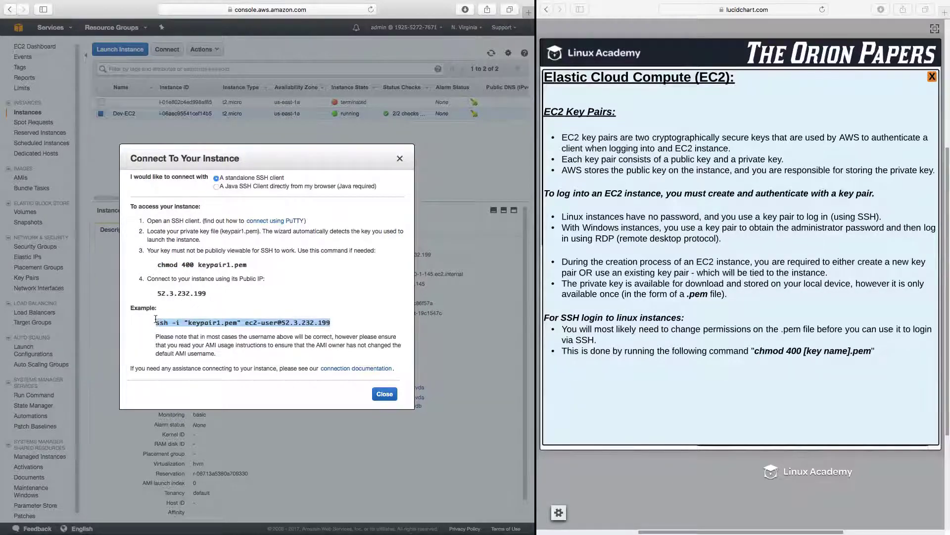
{"action": "left_click", "coordinate": [385, 393]}
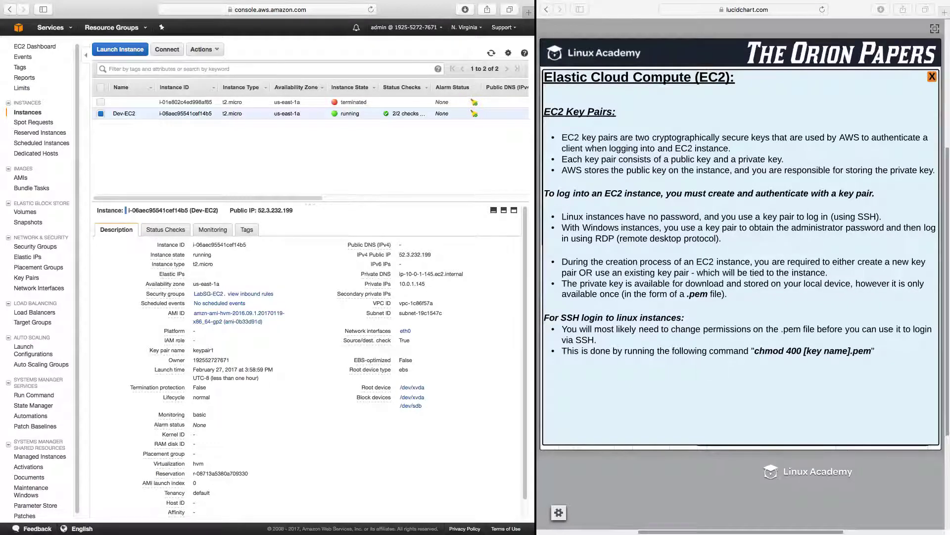
Switch to the terminal and list the files in the downloads folder with ls
{"action": "key", "text": "ctrl+Left"}
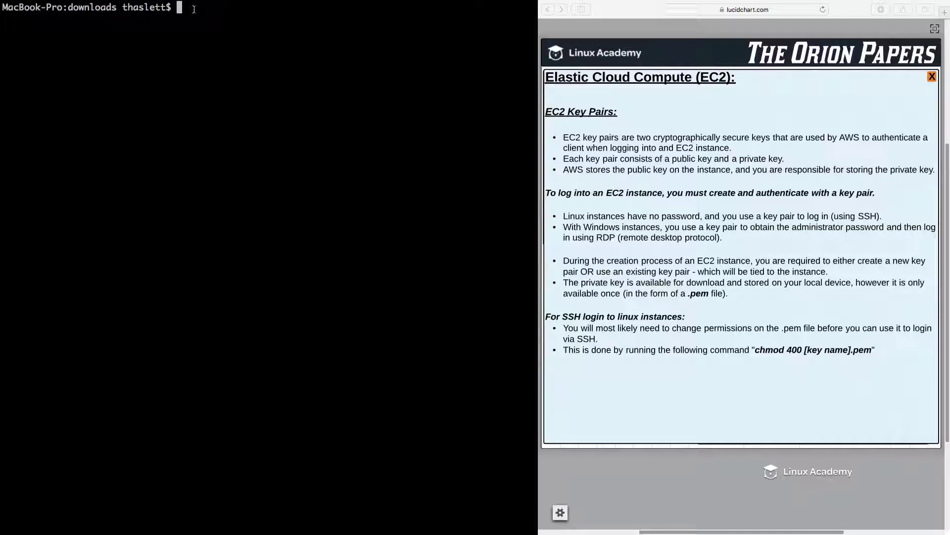
{"action": "type", "text": "ls"}
{"action": "key", "text": "Return"}
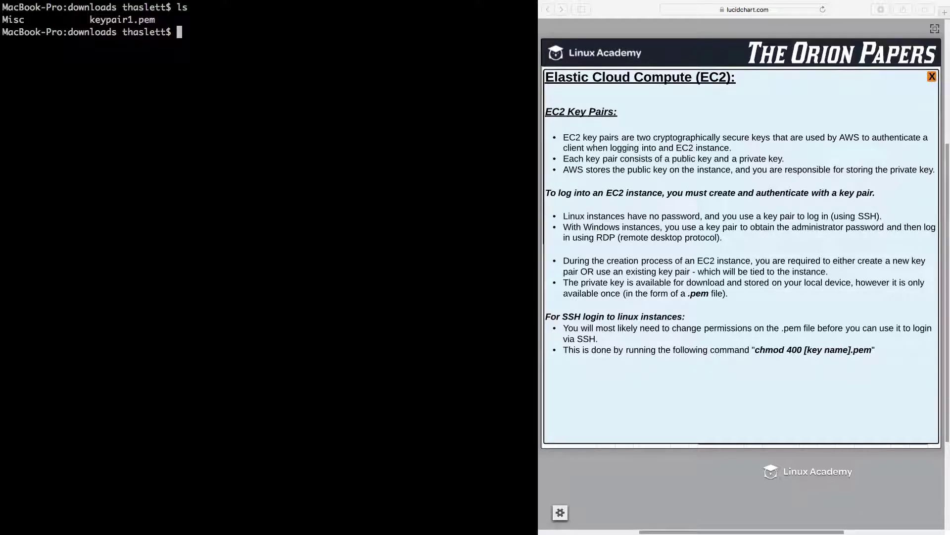
Restrict the private key file's permissions by running chmod 400 keypair1.pem
{"action": "type", "text": "chmod"}
{"action": "type", "text": " 400 keyp"}
{"action": "type", "text": "air1."}
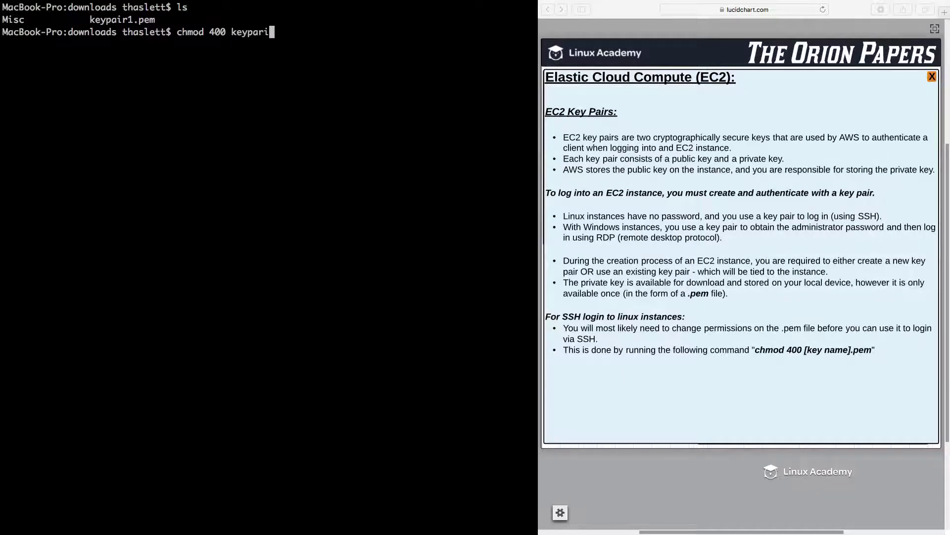
{"action": "key", "text": "Tab"}
{"action": "key", "text": "Return"}
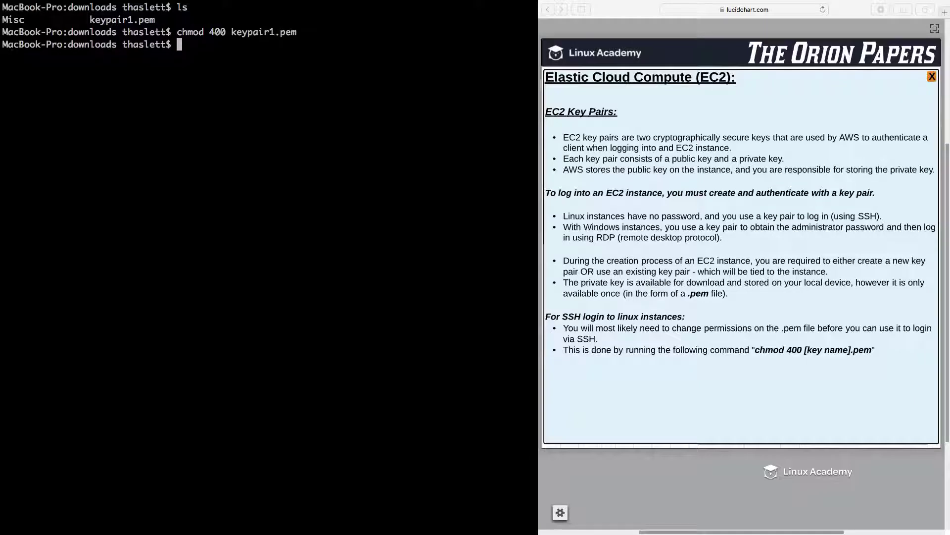
{"action": "key", "text": "super+v"}
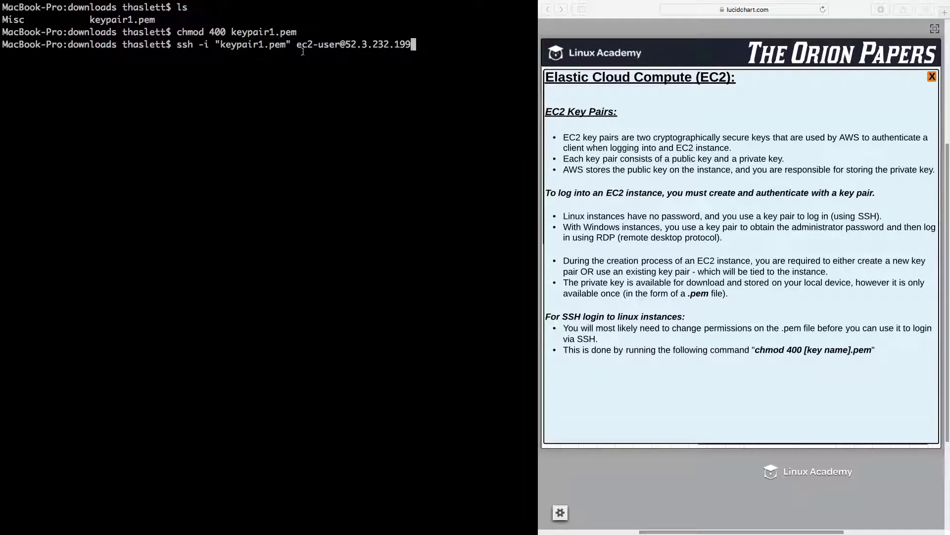
{"action": "left_click_drag", "start_coordinate": [297, 44], "coordinate": [418, 46]}
{"action": "left_click", "coordinate": [348, 44]}
{"action": "left_click", "coordinate": [430, 48]}
{"action": "key", "text": "Return"}
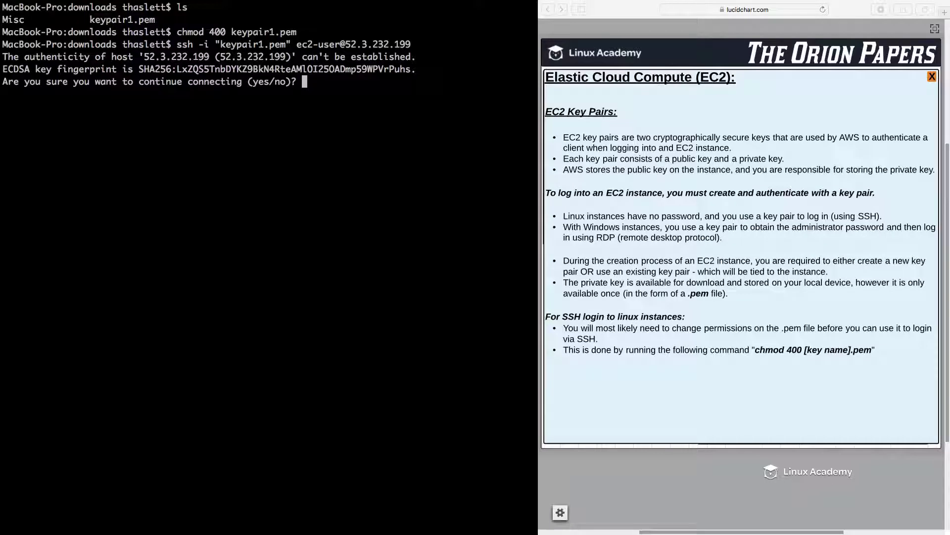
{"action": "type", "text": "yes"}
{"action": "key", "text": "Return"}
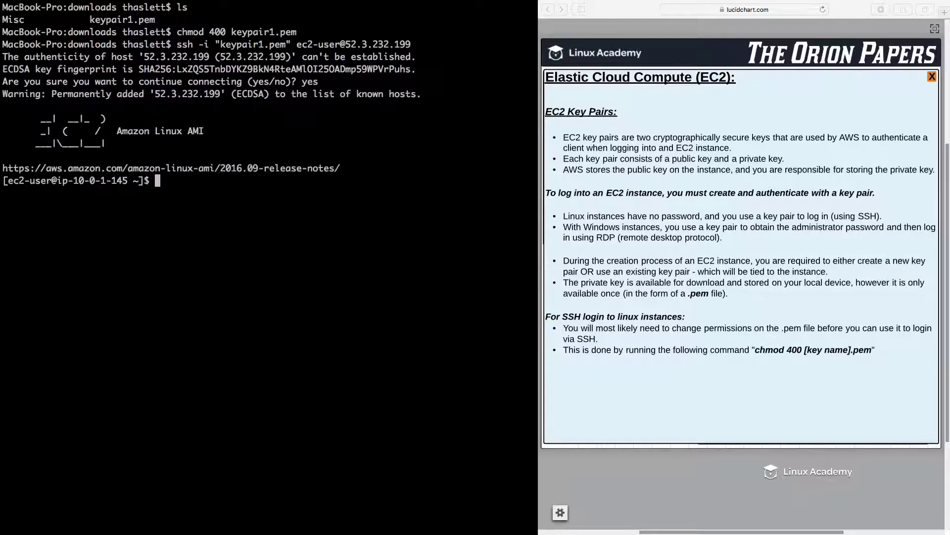